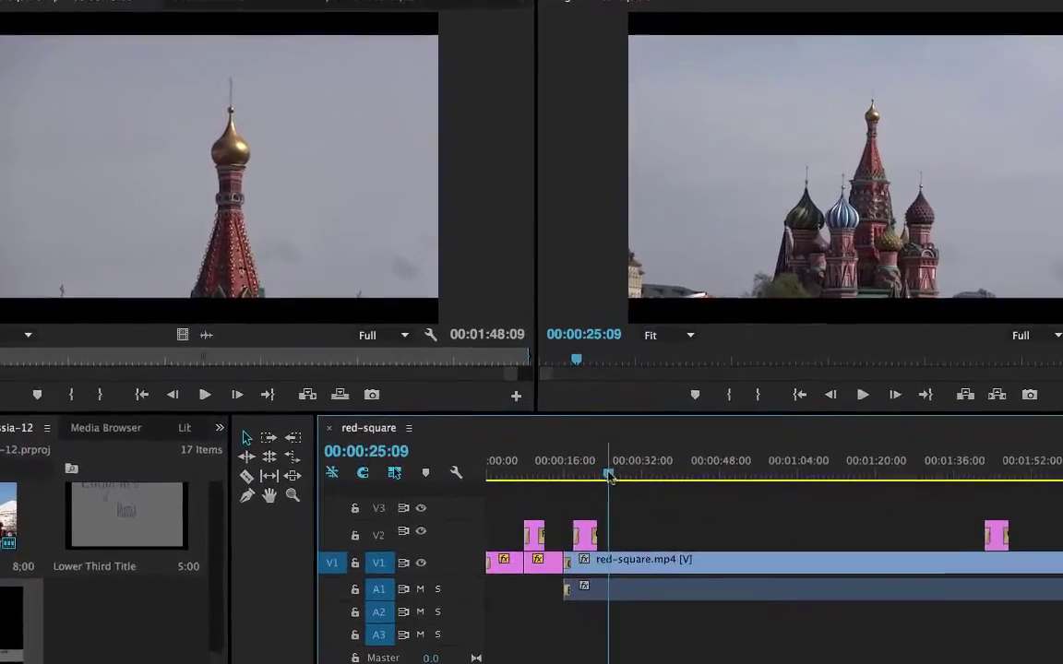
- Extend the end of the St. Basil's Cathedral lower-third title on V2 to about 00:00:31 and preview the result
left_click(704, 546)
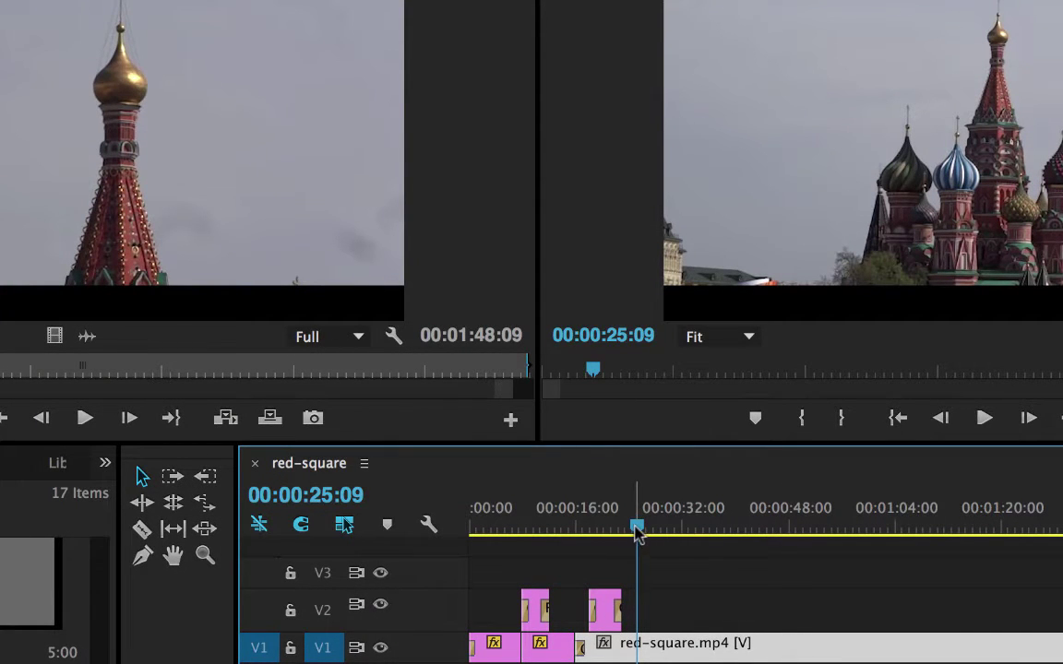
left_click_drag(639, 533, 591, 531)
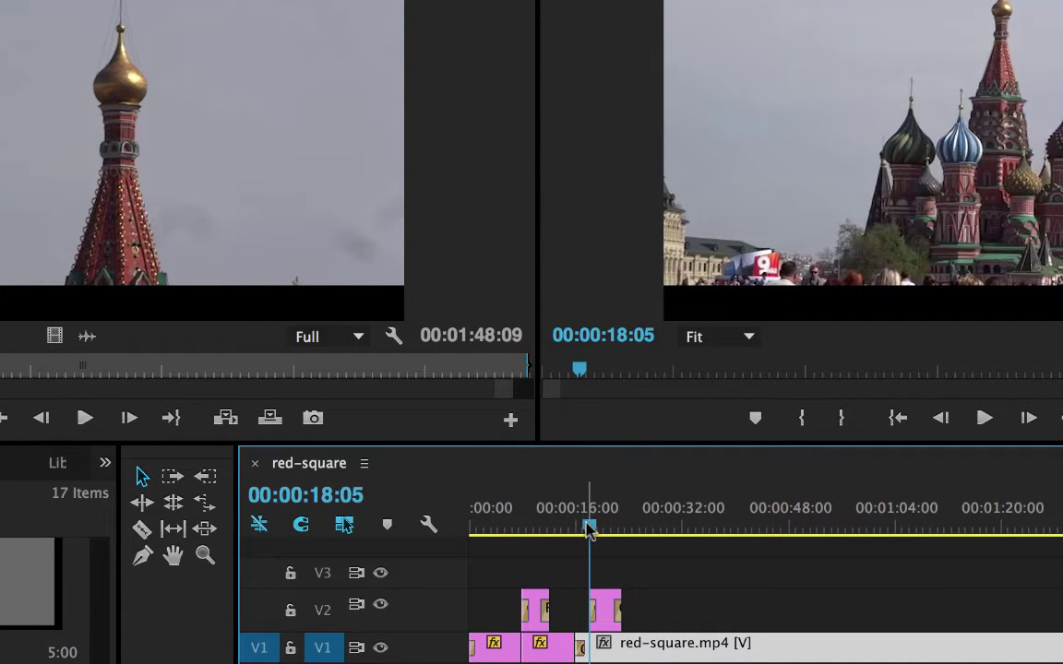
mouse_move(591, 531)
left_mouse_down()
mouse_move(624, 532)
mouse_move(607, 531)
left_mouse_up()
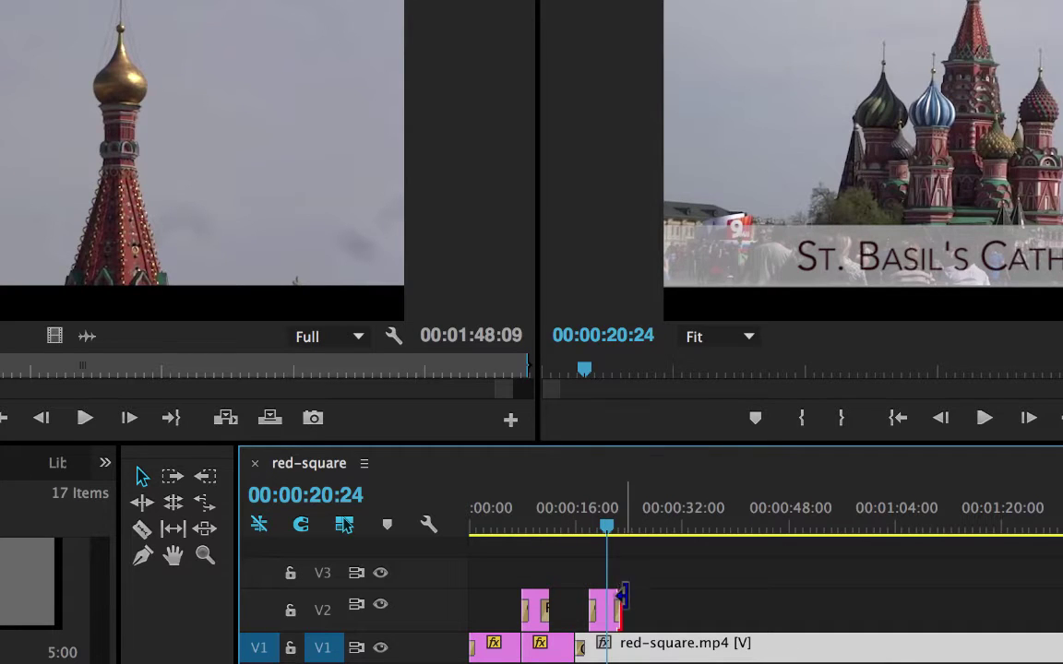
left_click_drag(621, 605, 671, 590)
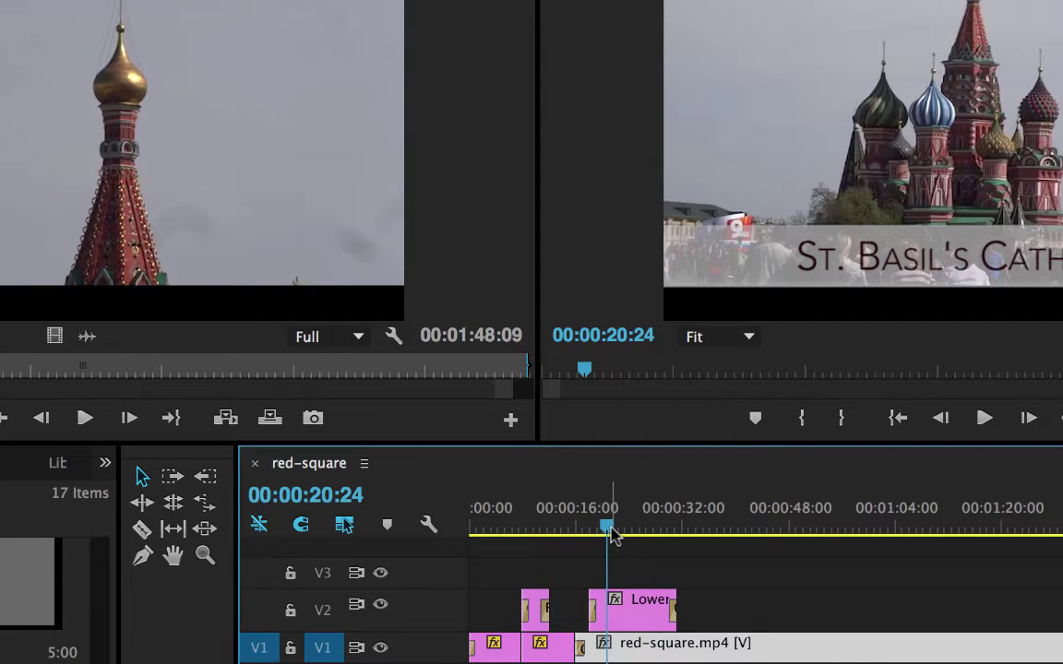
left_click_drag(609, 533, 679, 535)
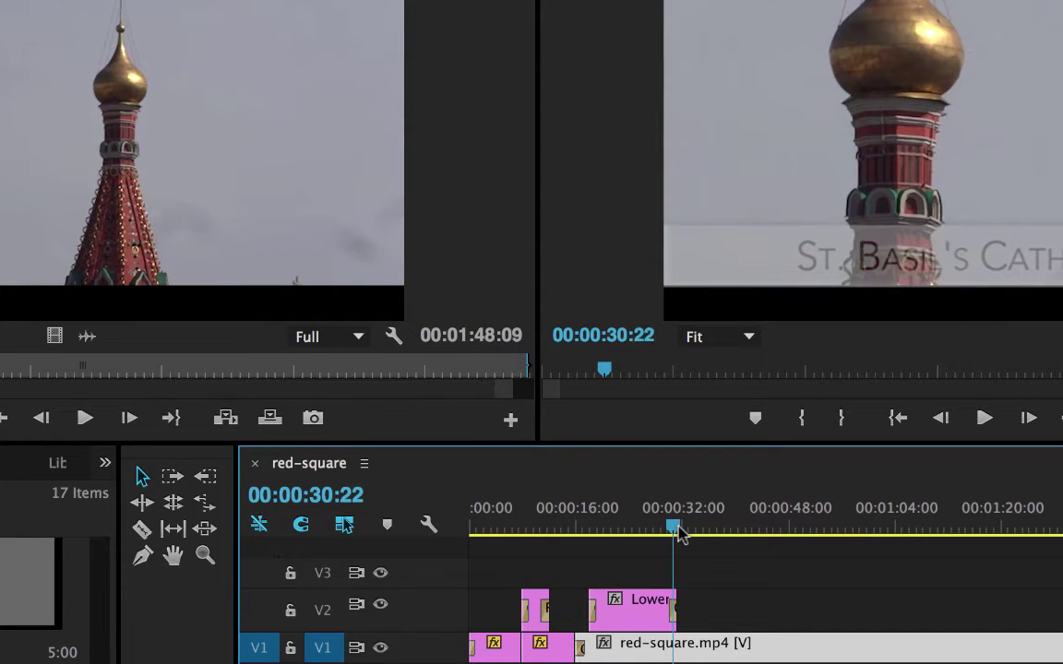
- Duplicate the St. Basil's Cathedral lower-third title on V2 so the copy starts at 00:00:55:03, and open the copy for editing
left_click(638, 623)
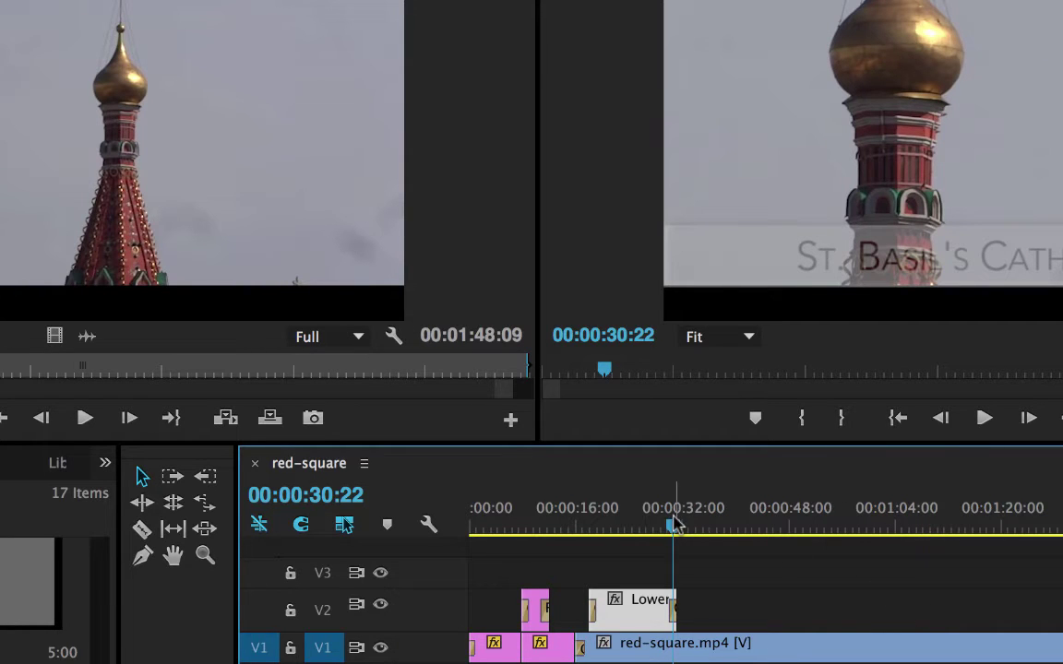
left_click_drag(674, 524, 836, 546)
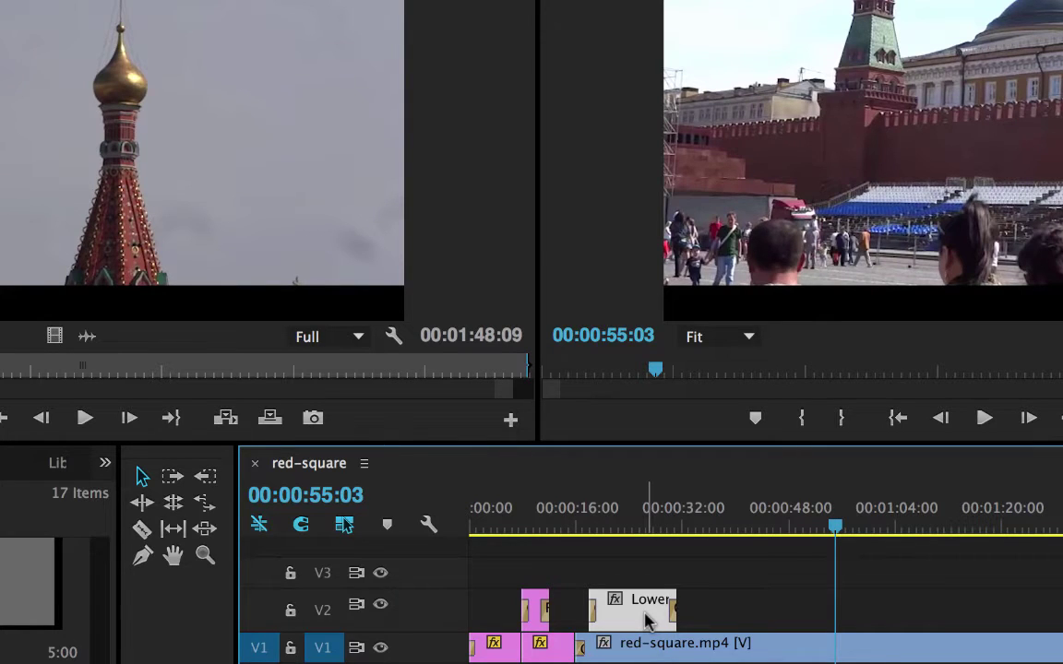
left_click_drag(644, 616, 889, 619)
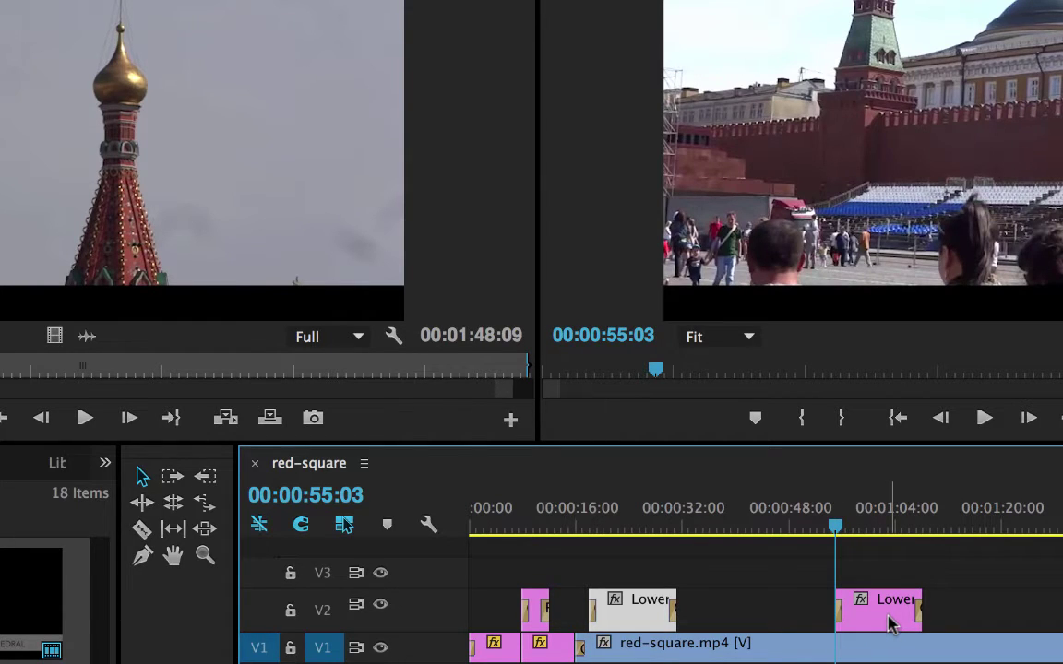
left_click(890, 622)
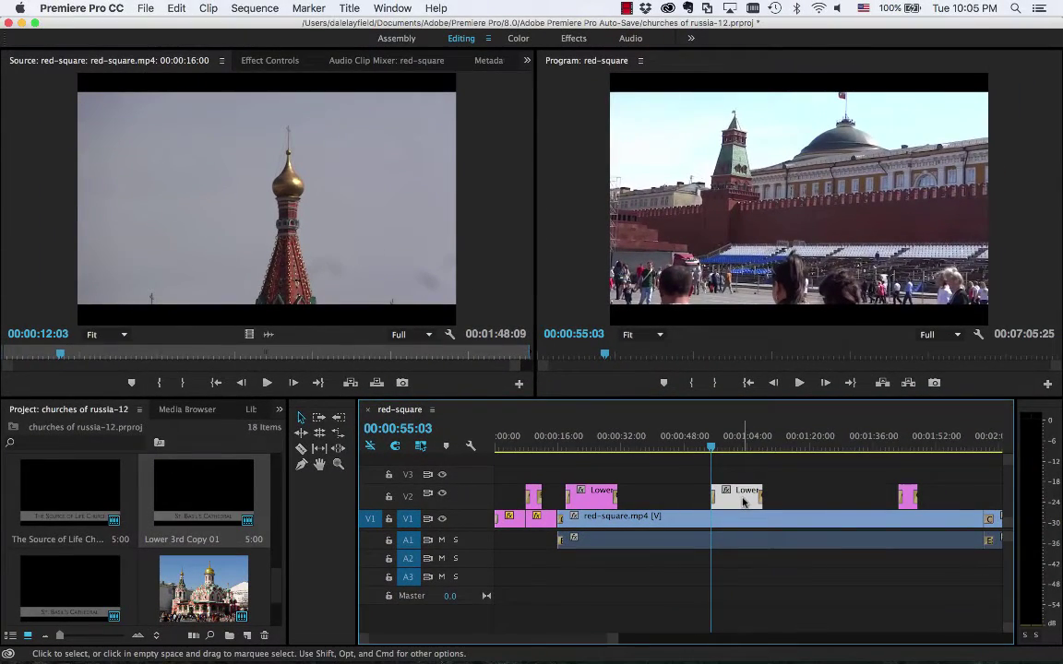
double_click(744, 501)
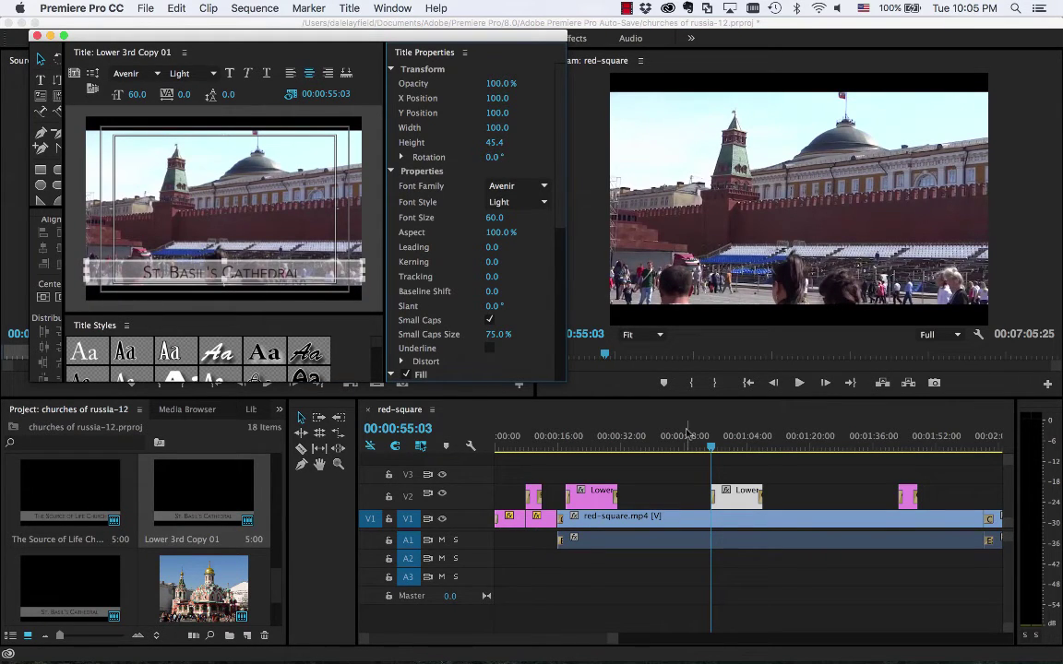
- Delete the duplicated lower-third clip from V2 and close its title editor
left_click(735, 498)
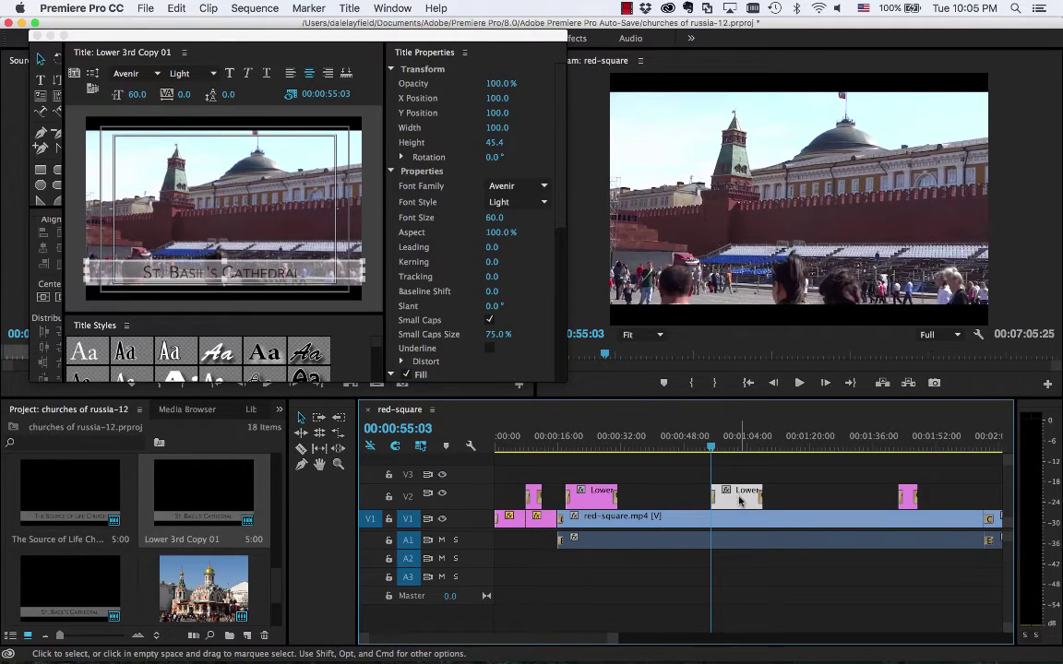
key("Delete")
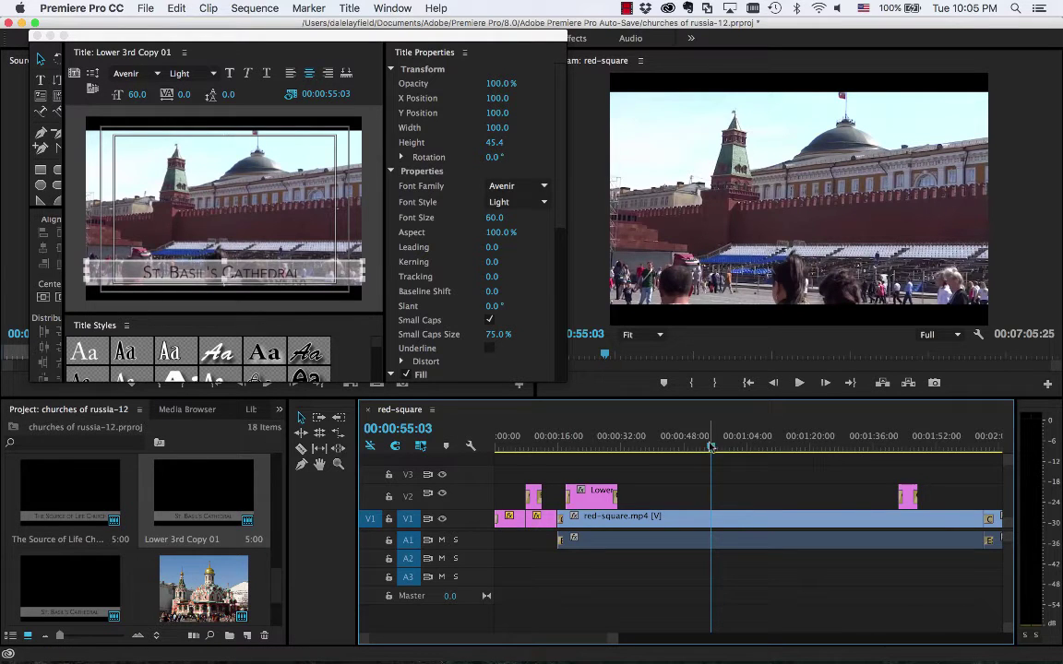
mouse_move(710, 449)
left_mouse_down()
mouse_move(677, 454)
mouse_move(692, 450)
left_mouse_up()
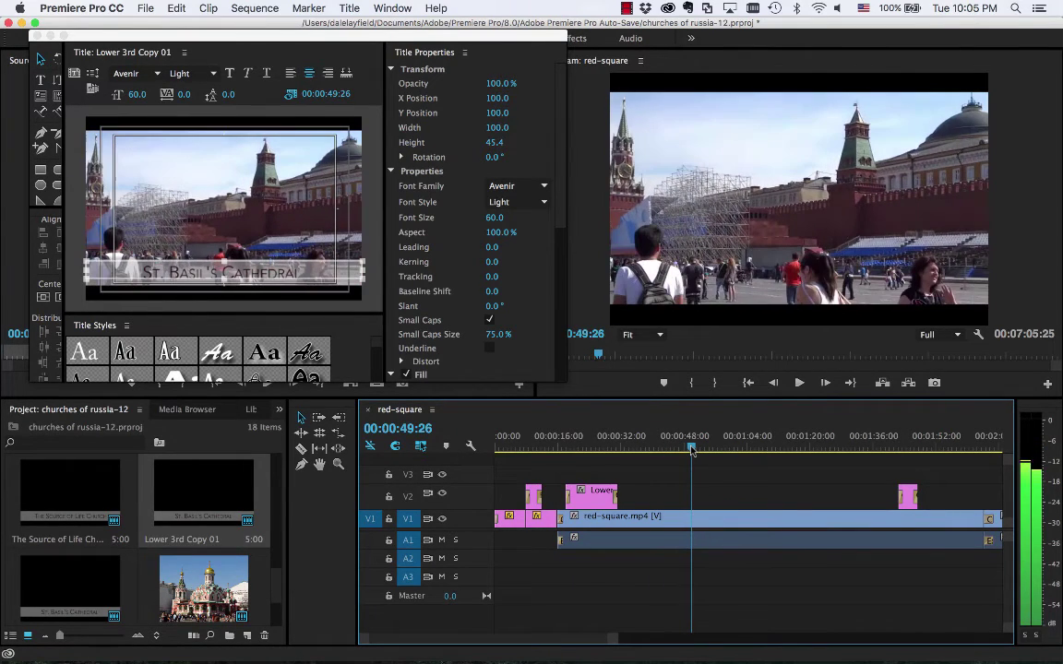
left_click(37, 36)
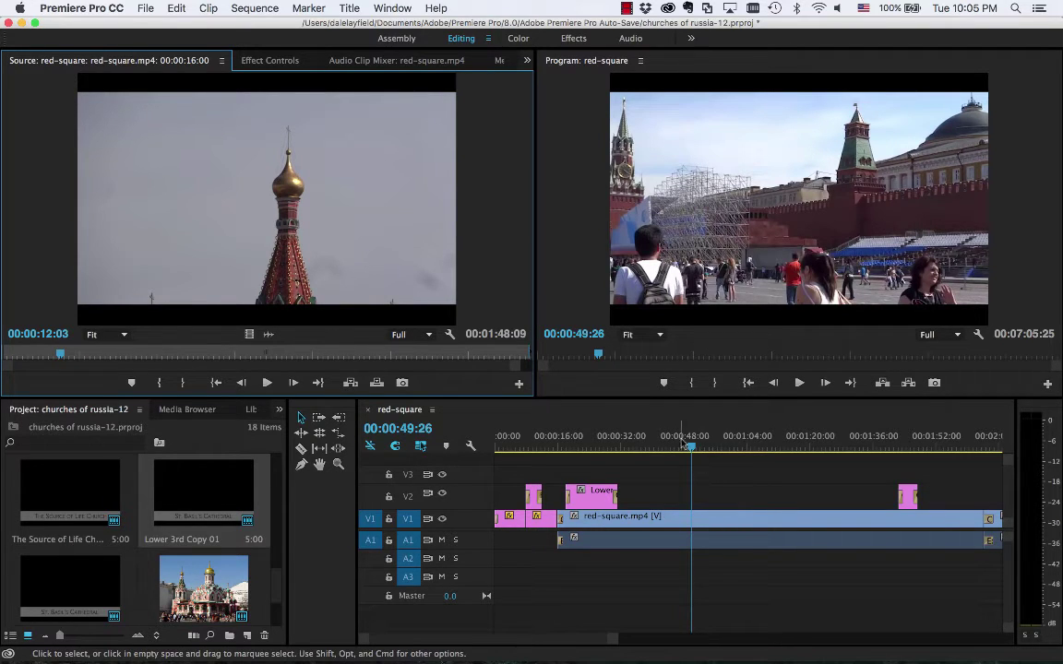
- Create a new default still title named "Text Box" with the playhead at 00:00:50:07
left_click_drag(691, 447, 693, 448)
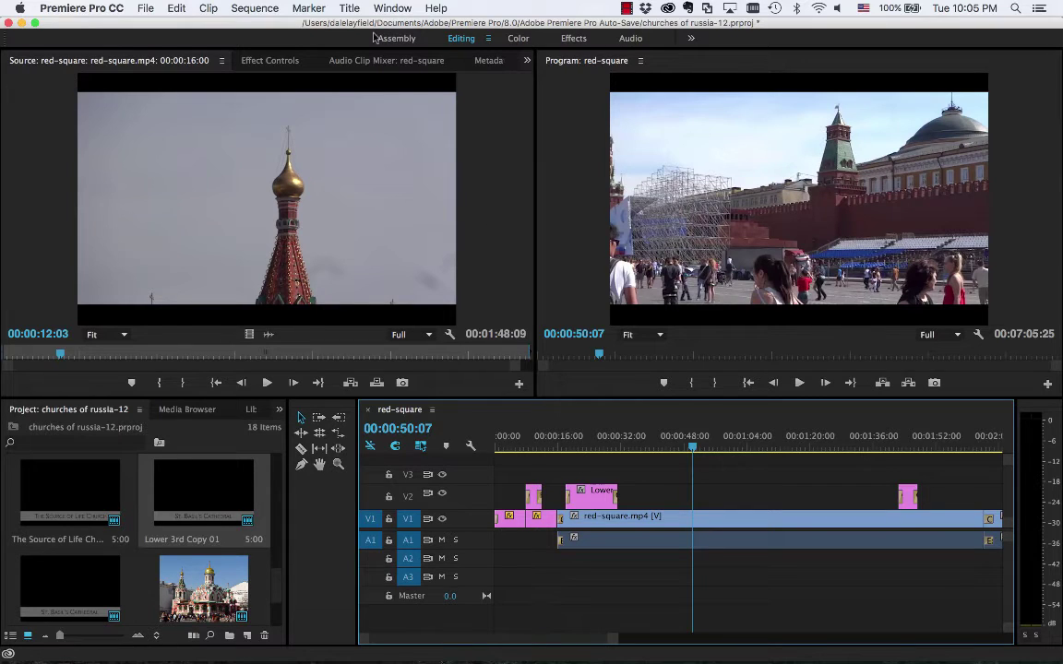
left_click(349, 9)
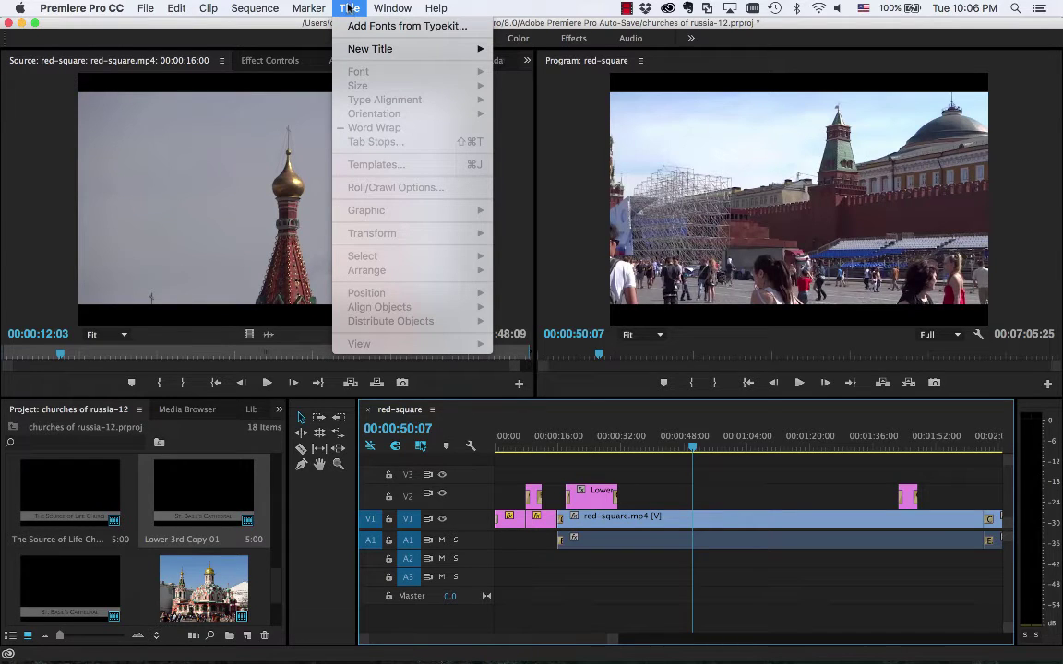
mouse_move(366, 55)
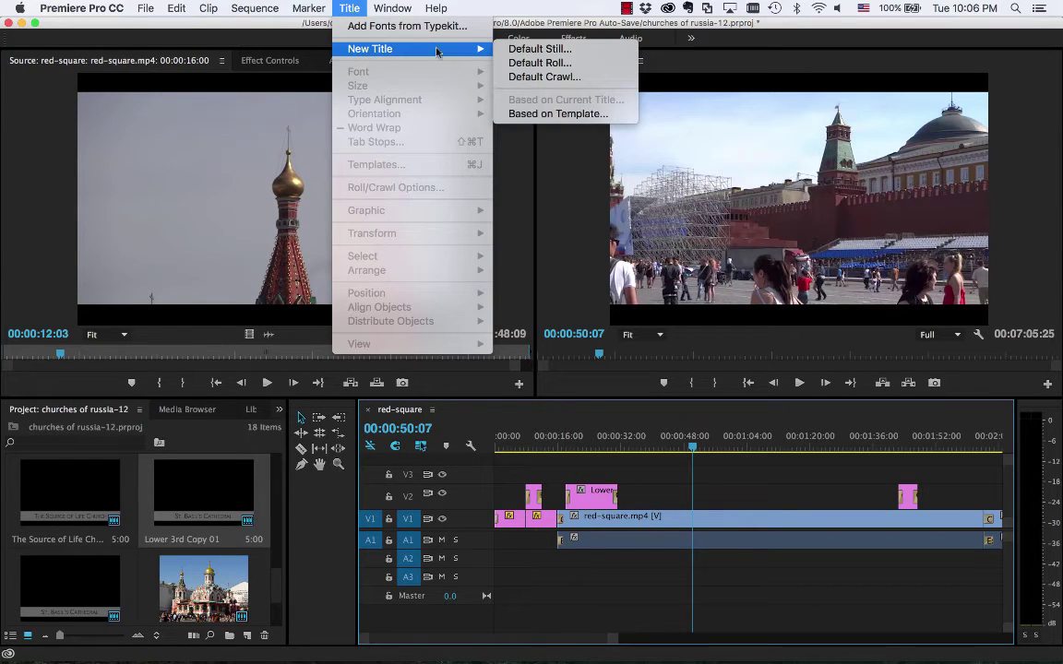
left_click(566, 53)
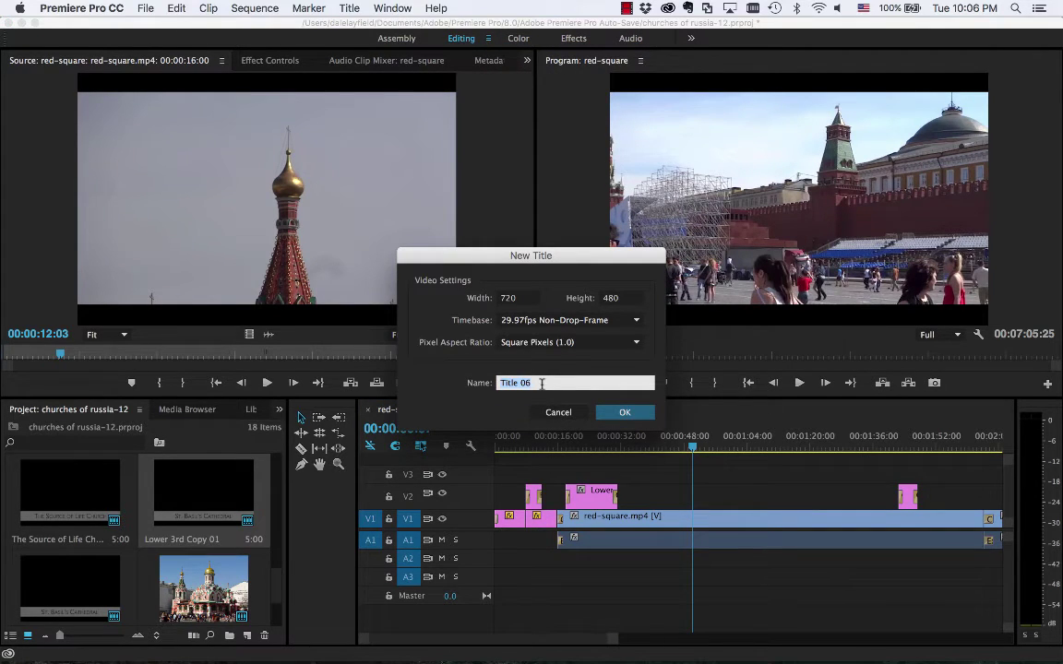
type("Text Box")
left_click(622, 412)
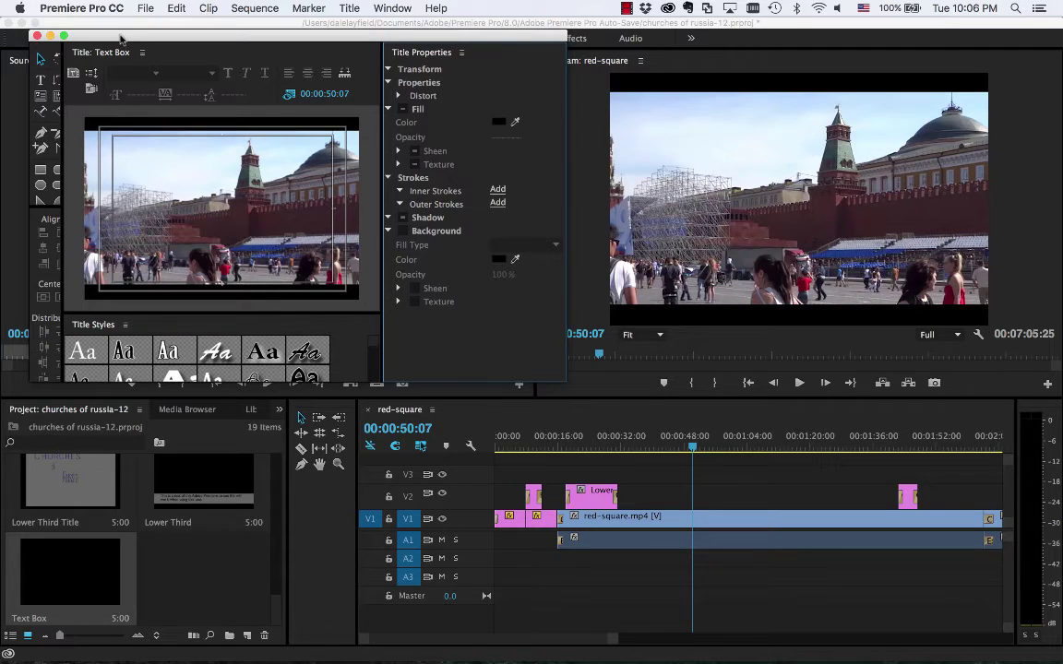
left_click_drag(119, 39, 131, 53)
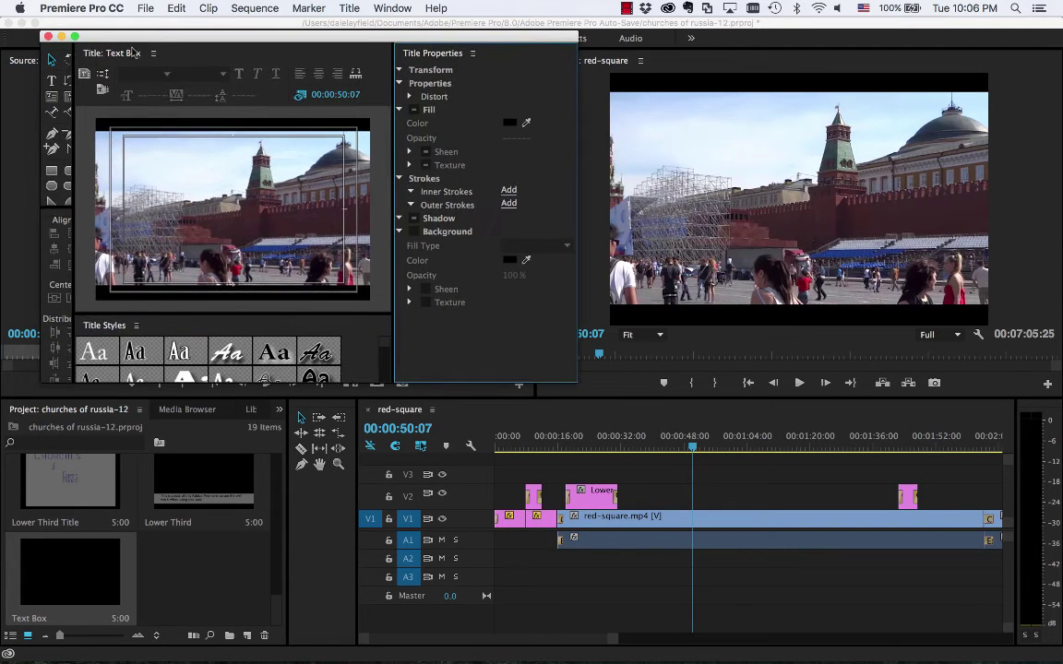
- Draw a rectangle about 729 wide and 104 high across the full width of the lower part of the title frame
left_click(51, 173)
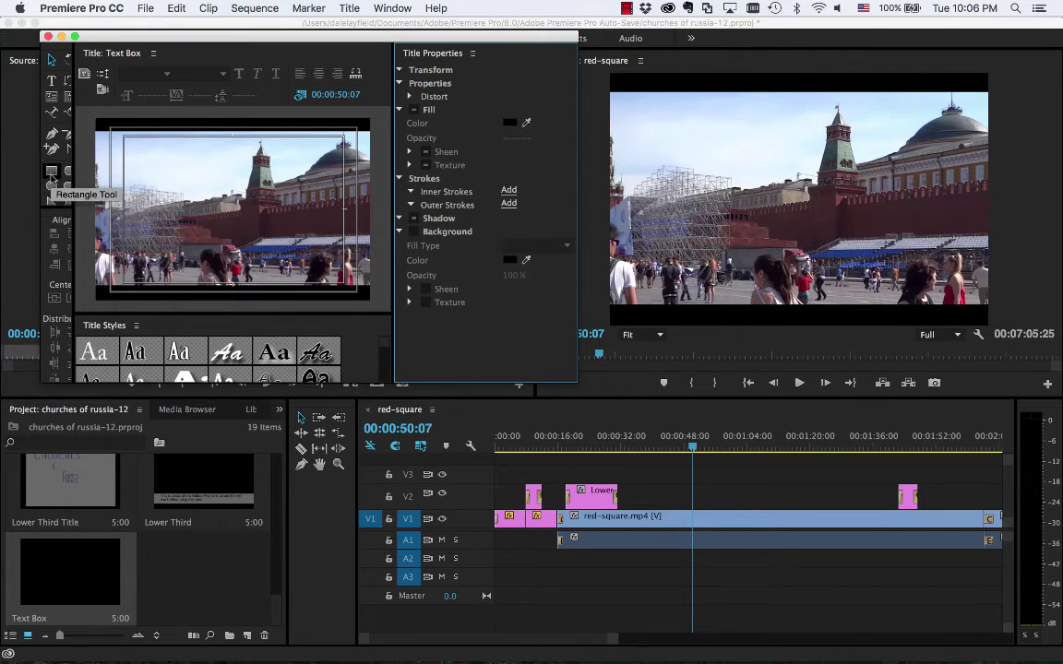
left_click(51, 173)
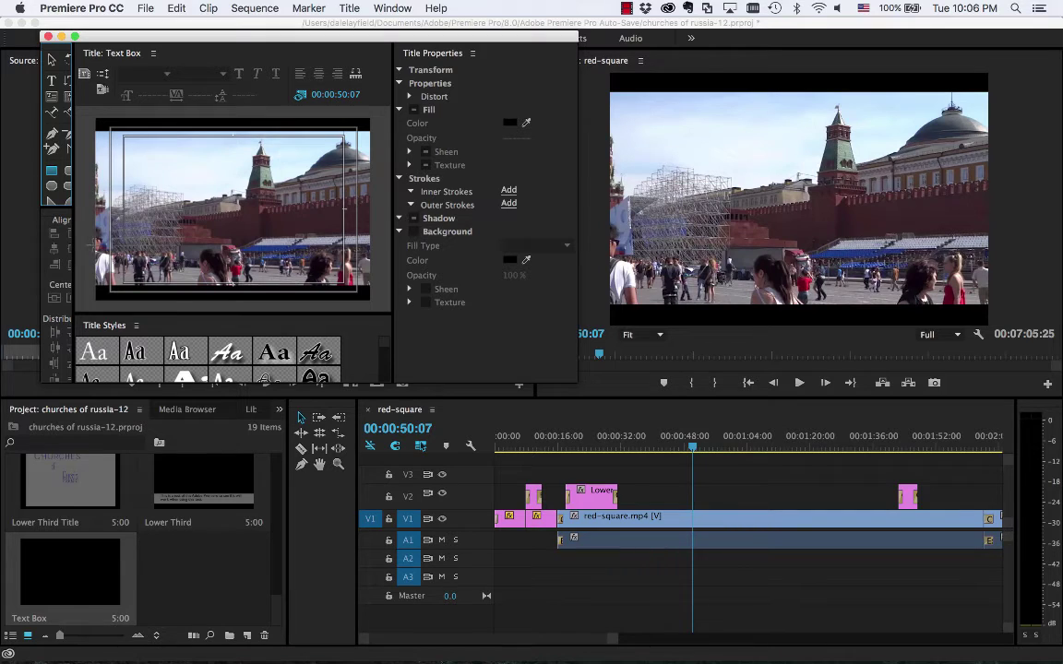
mouse_move(94, 244)
left_mouse_down()
mouse_move(123, 233)
mouse_move(243, 279)
mouse_move(374, 288)
mouse_move(368, 280)
left_mouse_up()
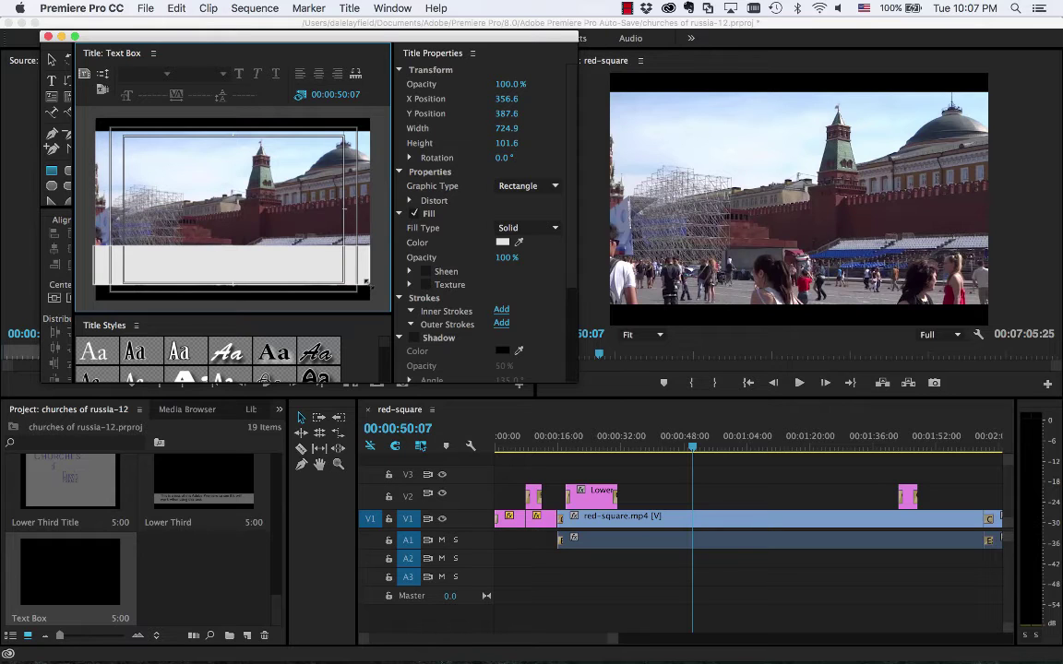
left_click_drag(231, 284, 229, 283)
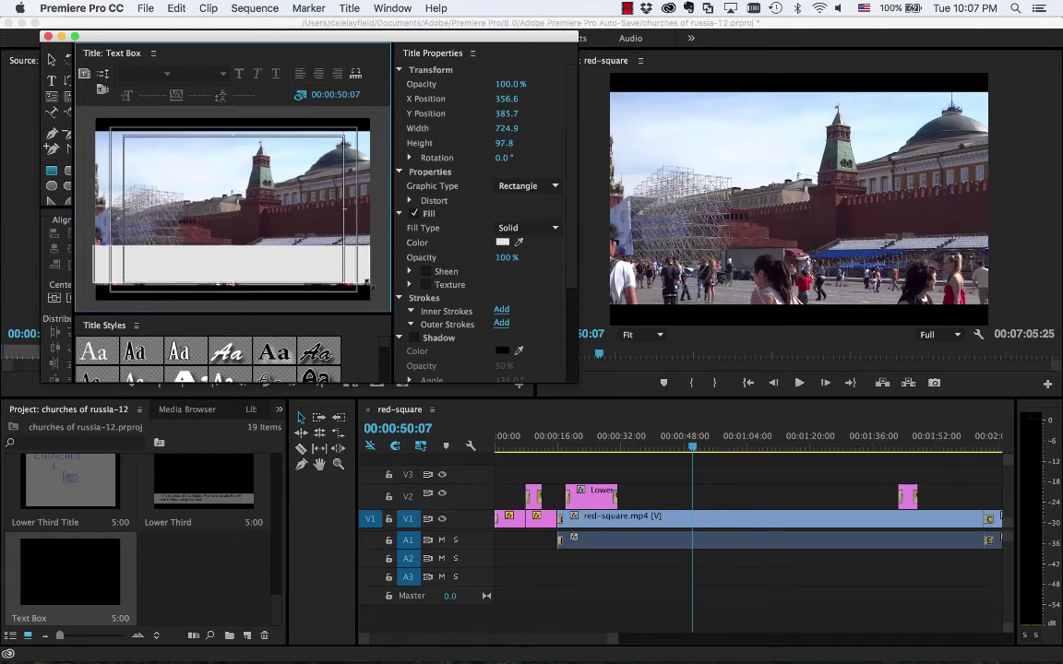
left_click_drag(366, 284, 369, 284)
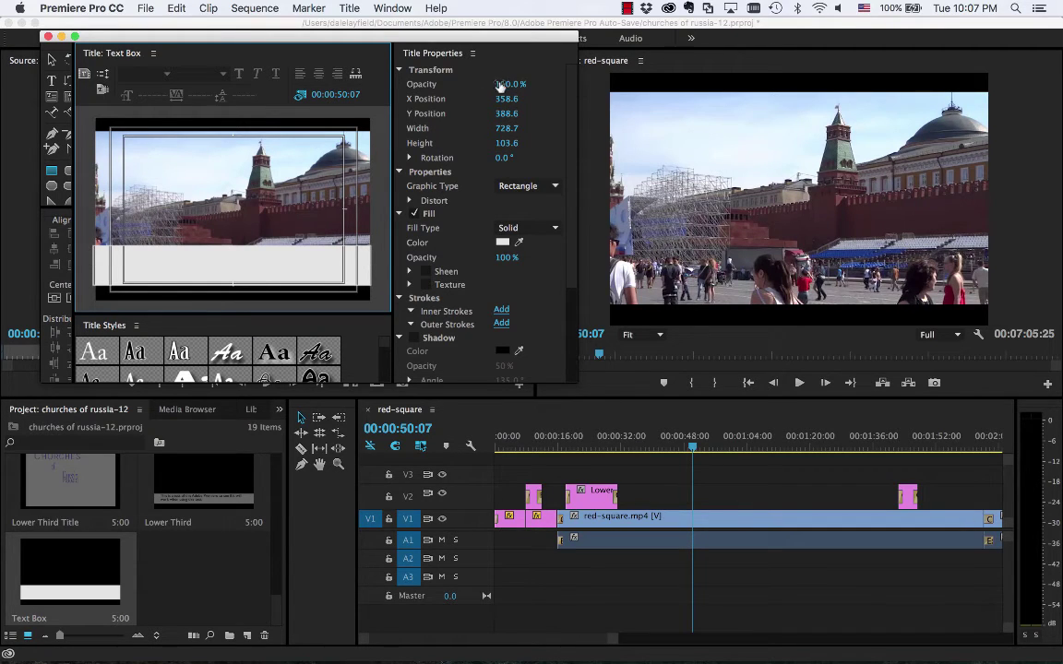
- Set the rectangle's overall opacity to 44% and deselect it
left_click(399, 71)
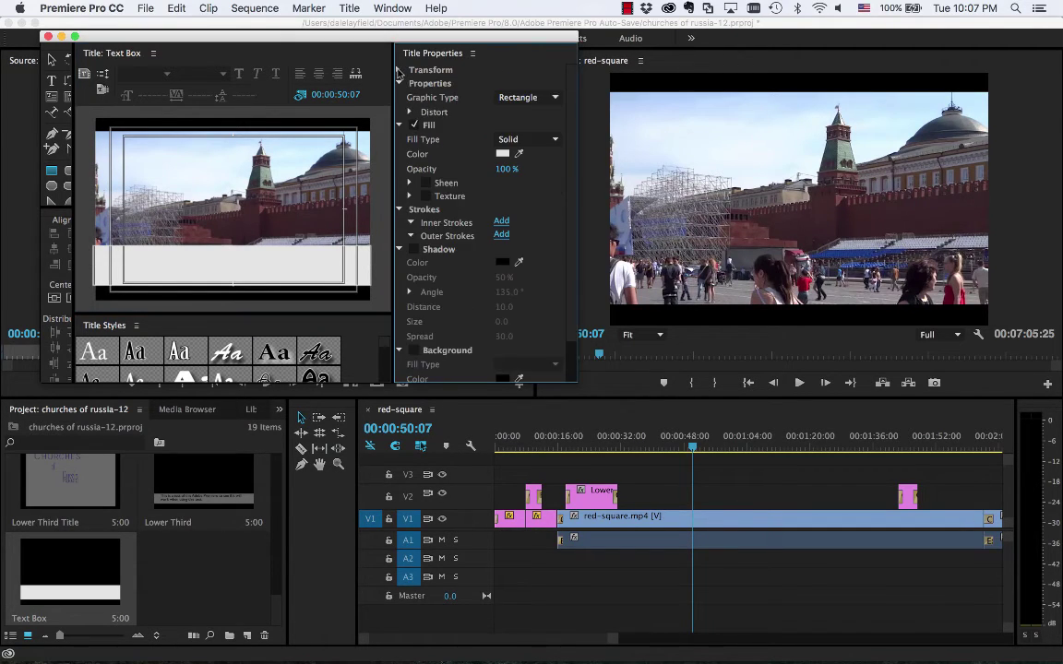
left_click(398, 71)
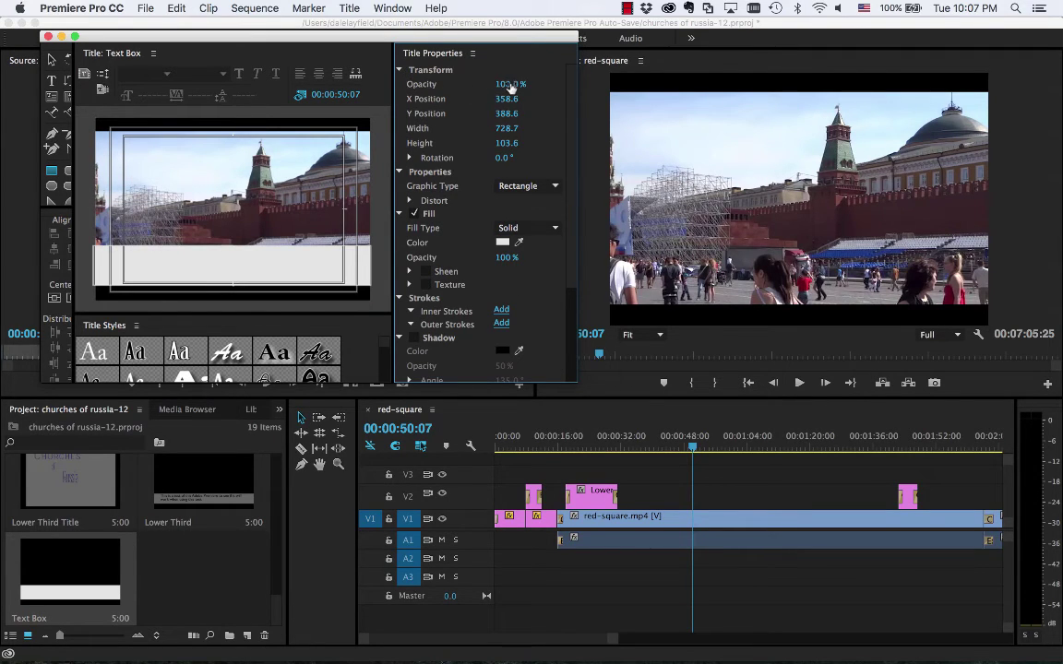
left_click_drag(510, 86, 449, 81)
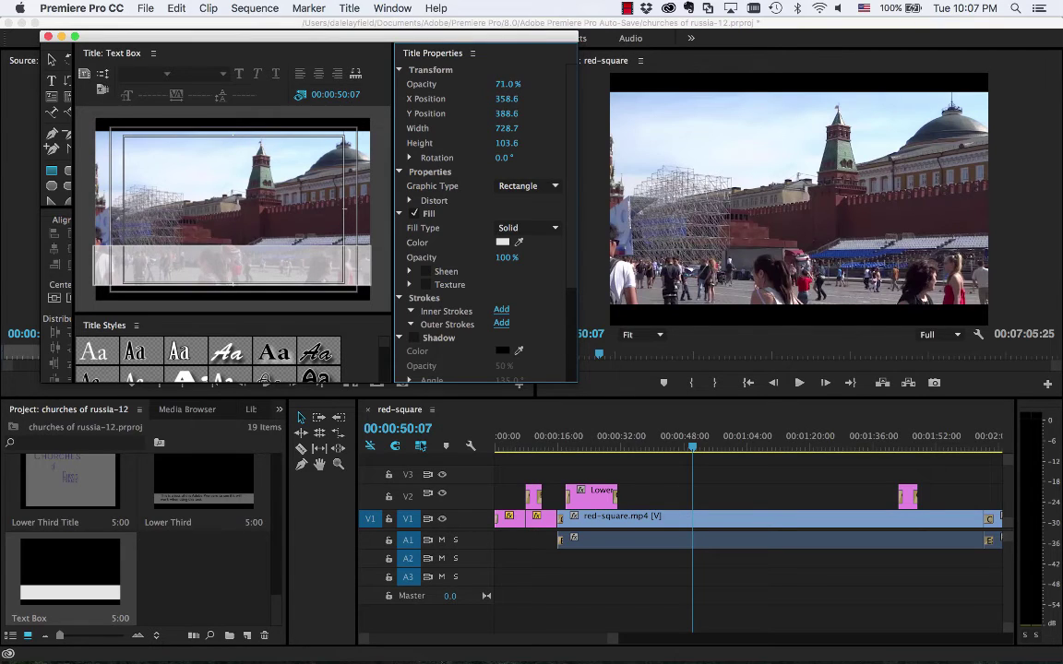
left_click_drag(442, 80, 418, 80)
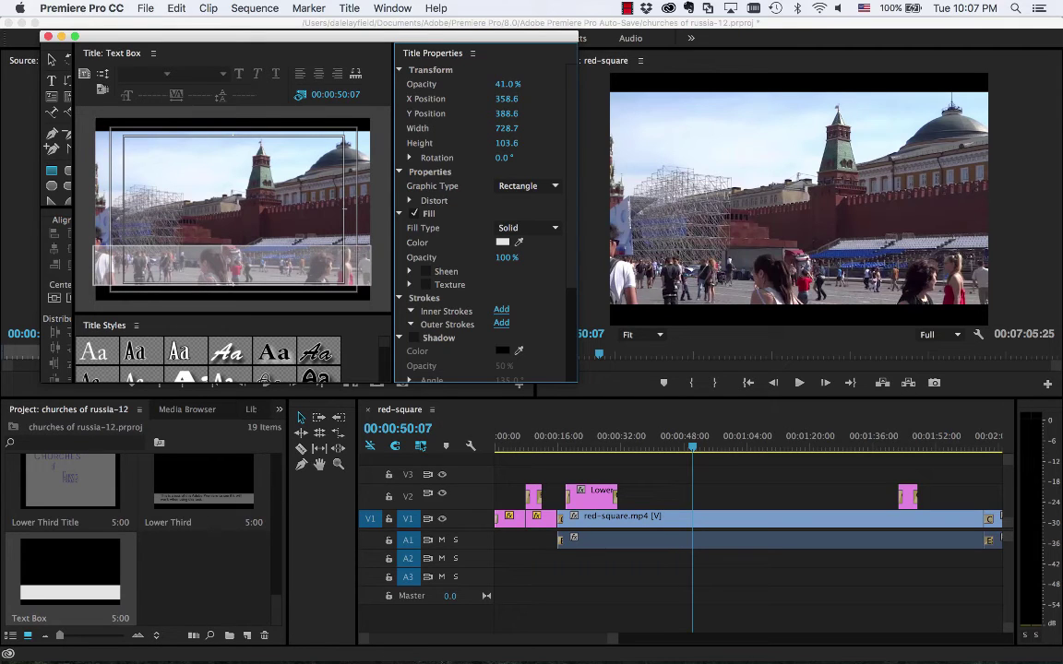
left_click_drag(509, 84, 512, 84)
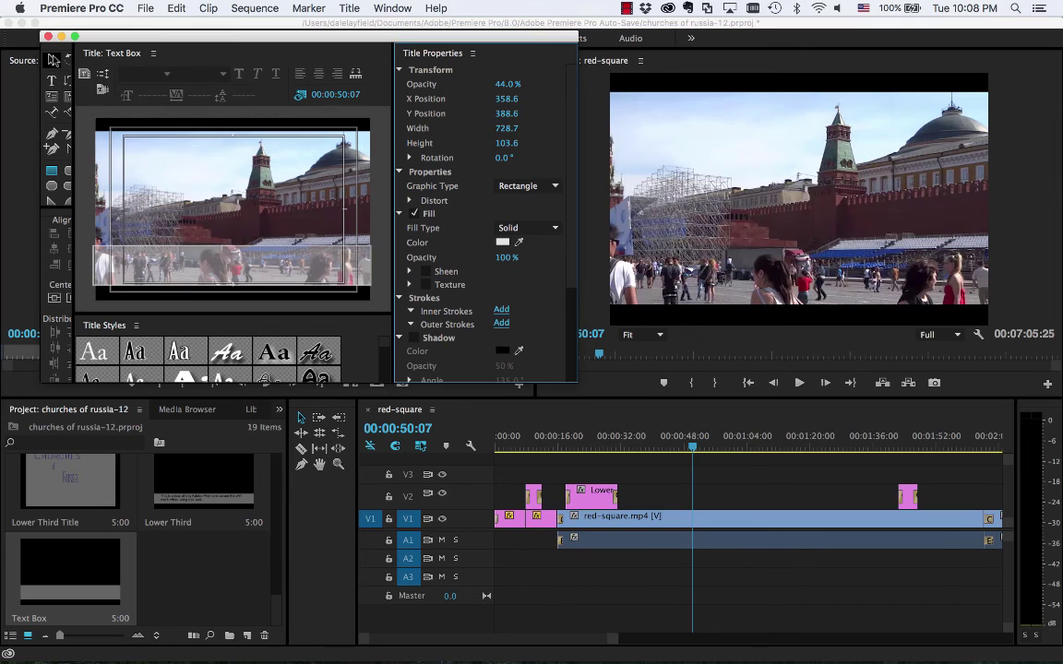
left_click(51, 59)
left_click(373, 222)
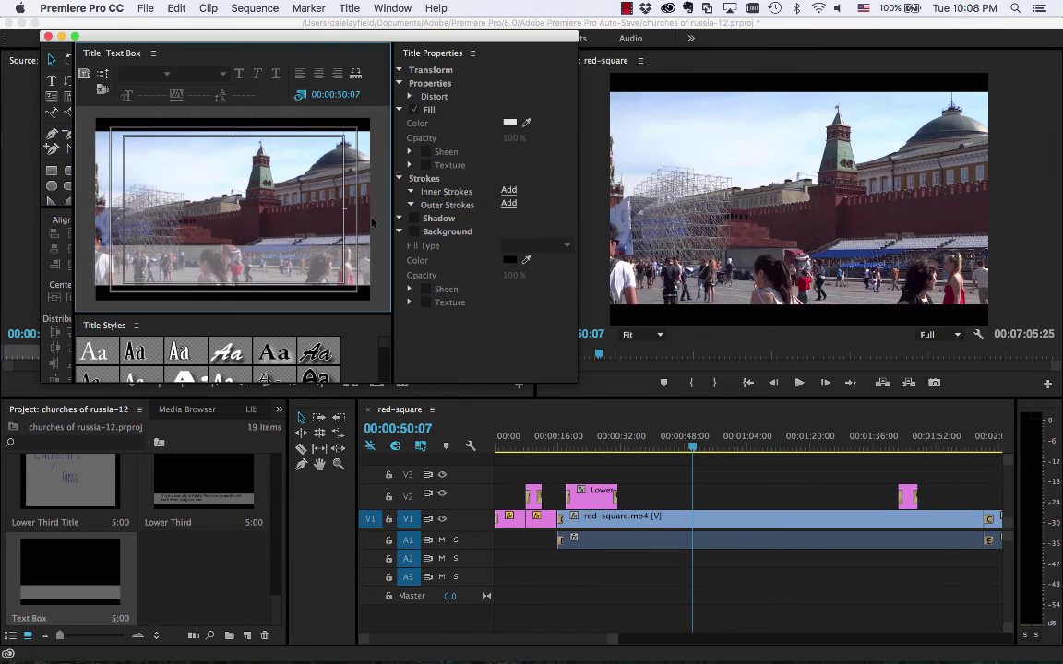